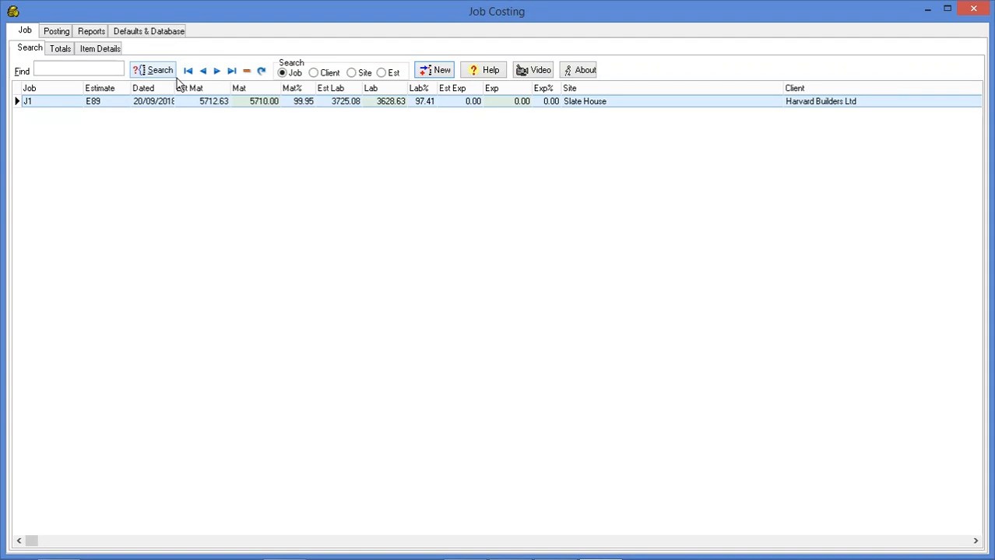
Create a new job by importing estimate E94 for Craggy Cottage
{"action": "left_click", "coordinate": [427, 72]}
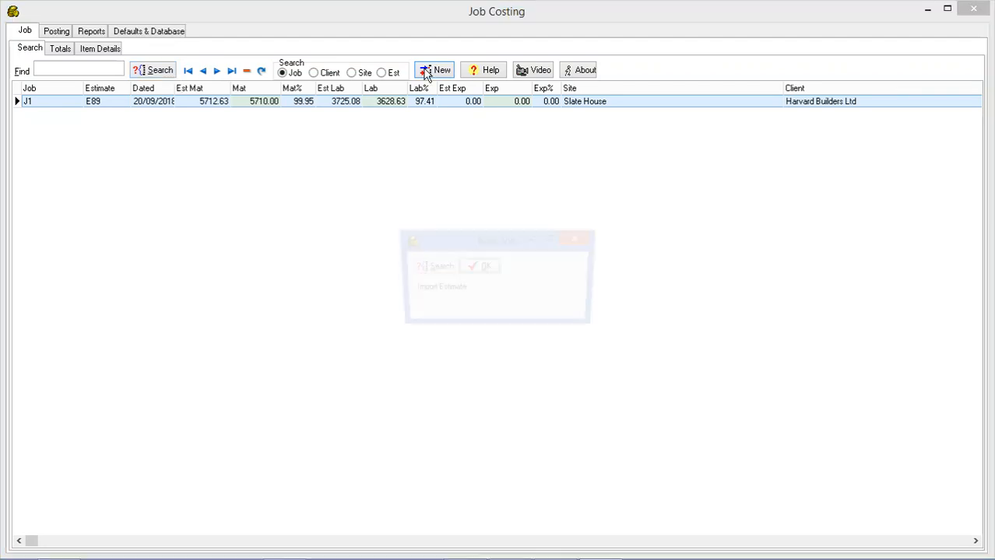
{"action": "left_click", "coordinate": [430, 267]}
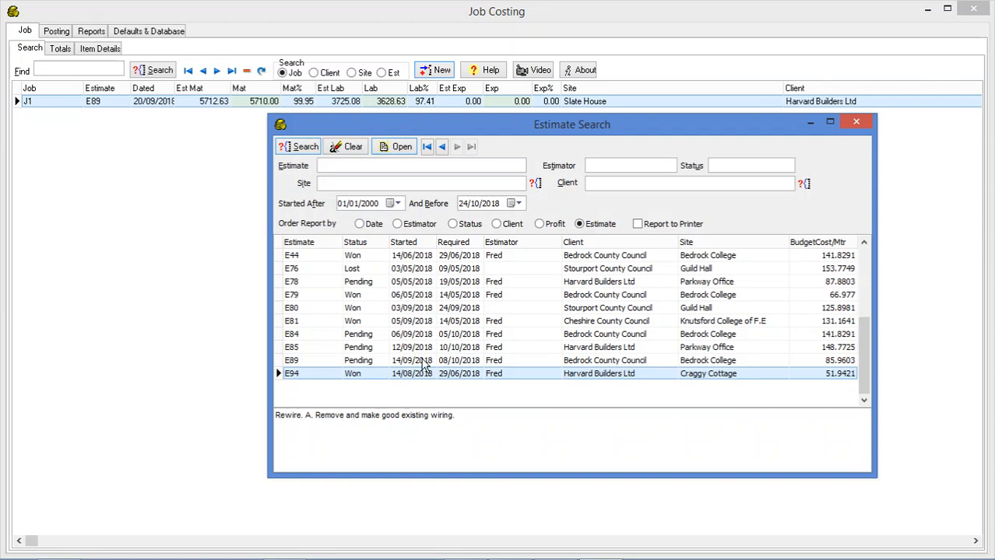
{"action": "double_click", "coordinate": [424, 376]}
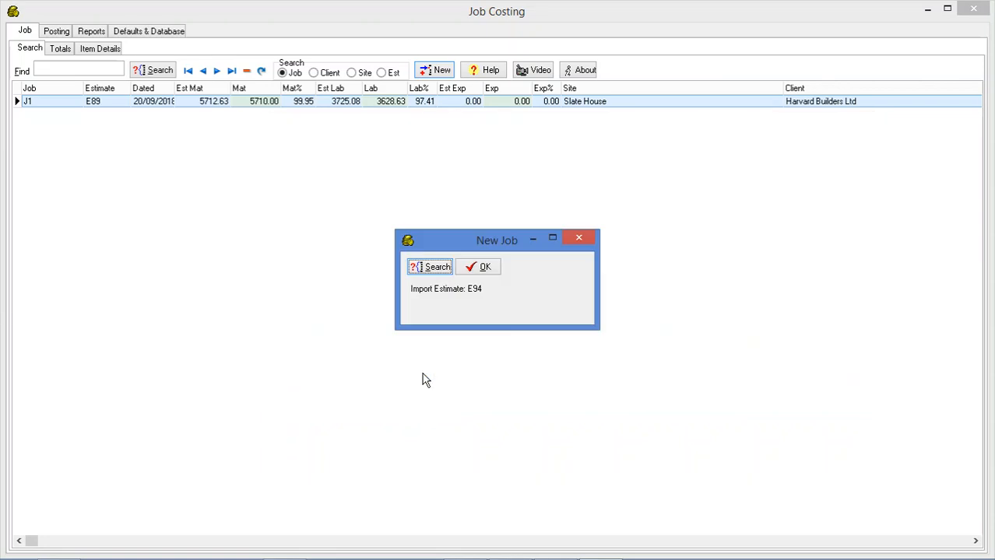
{"action": "left_click", "coordinate": [484, 268]}
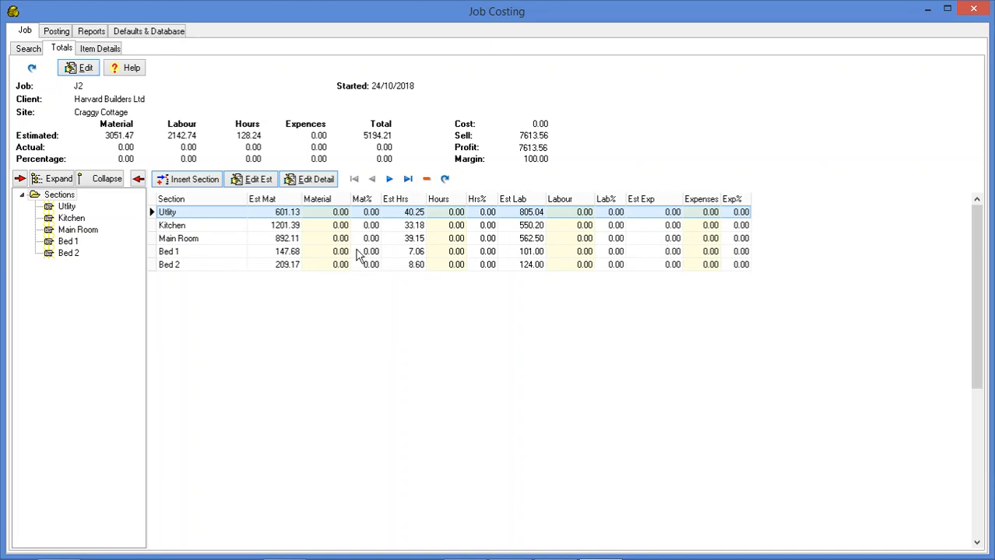
Return to the job list and open the section totals of job J1 to compare estimated and actual costs
{"action": "left_click", "coordinate": [29, 49]}
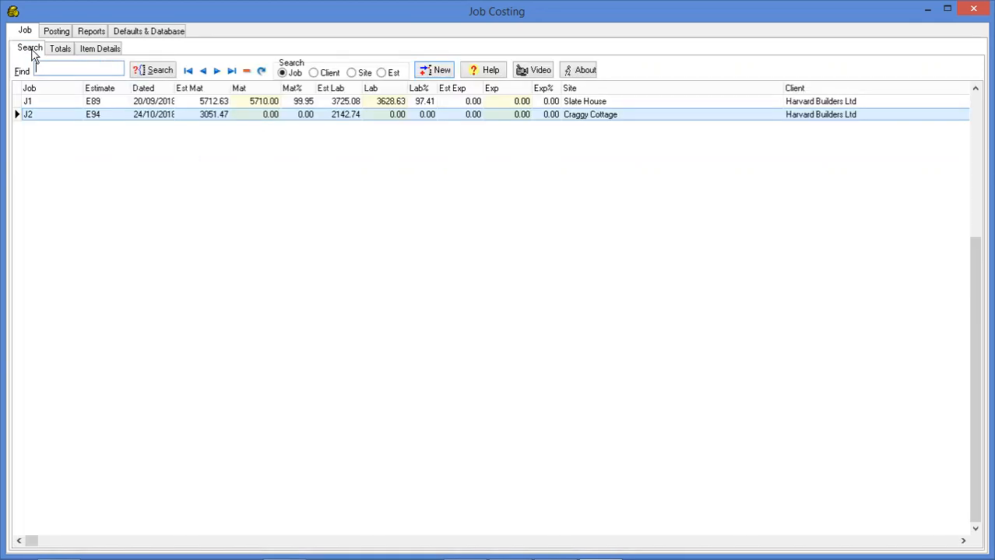
{"action": "double_click", "coordinate": [238, 105]}
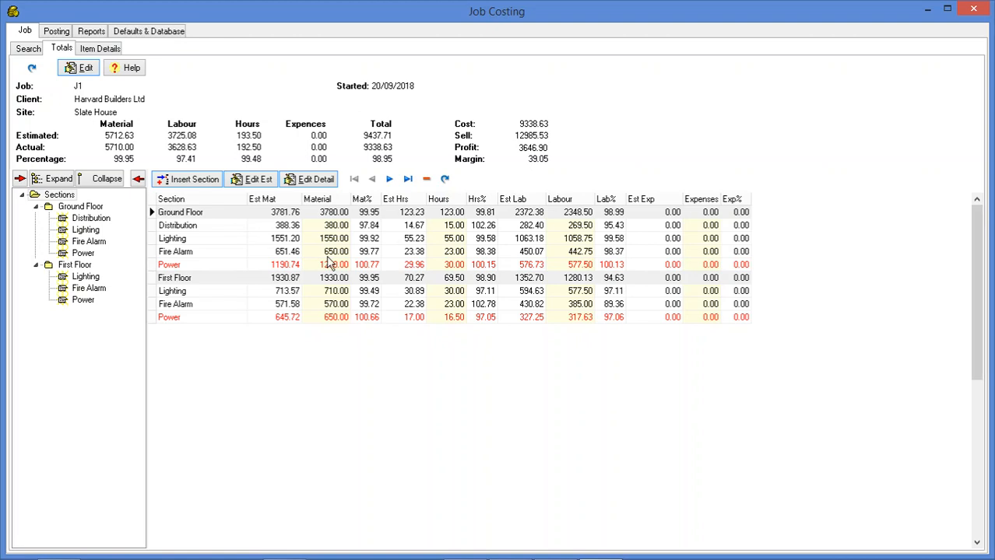
Set up a material posting to job J1, section <Ground Floor> Power, under the Material - Unplanned cost centre
{"action": "left_click", "coordinate": [57, 31]}
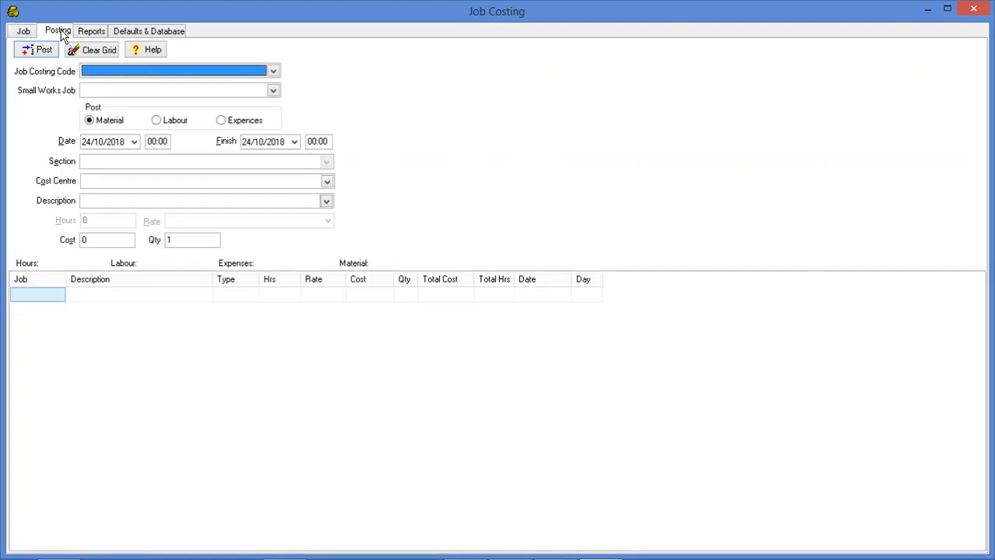
{"action": "left_click", "coordinate": [111, 73]}
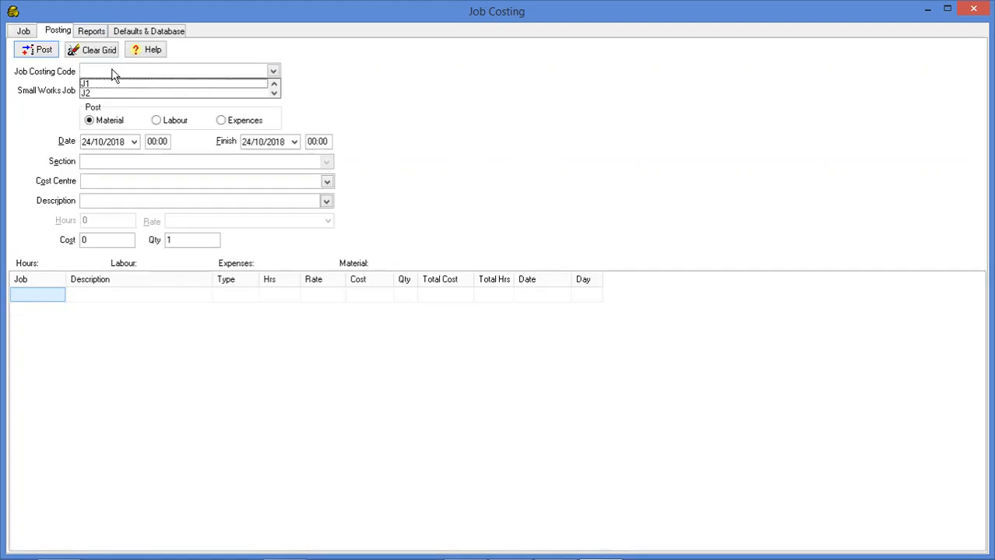
{"action": "left_click", "coordinate": [107, 84]}
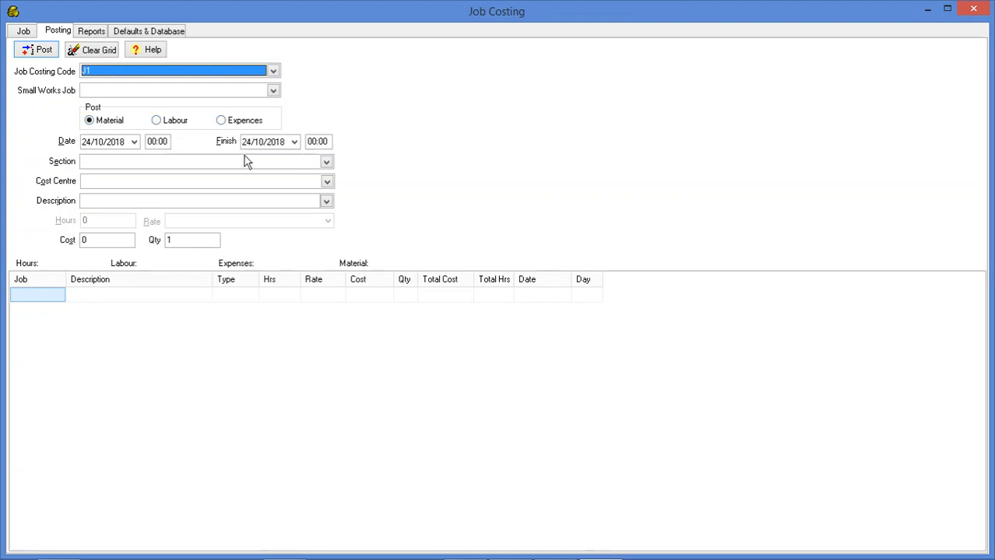
{"action": "left_click", "coordinate": [327, 162]}
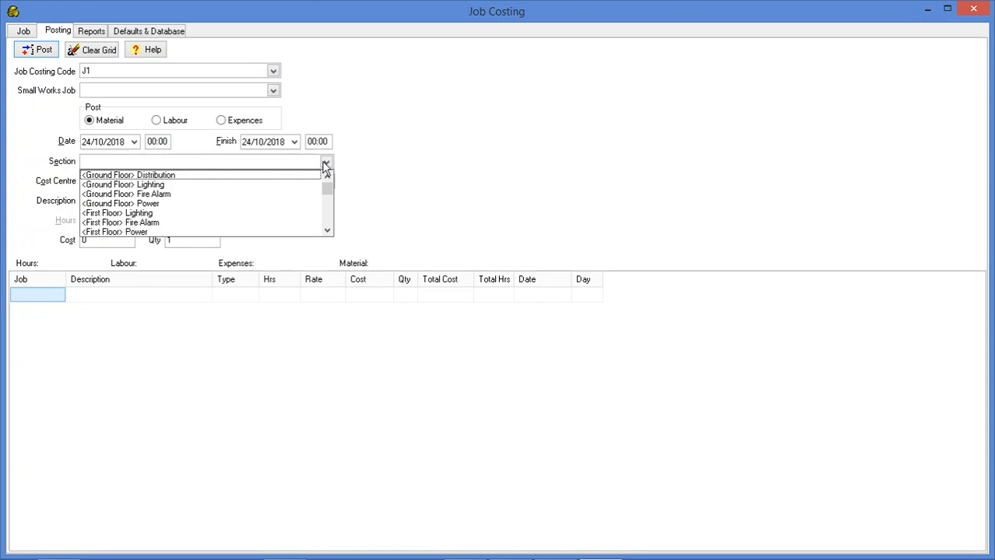
{"action": "left_click", "coordinate": [151, 205]}
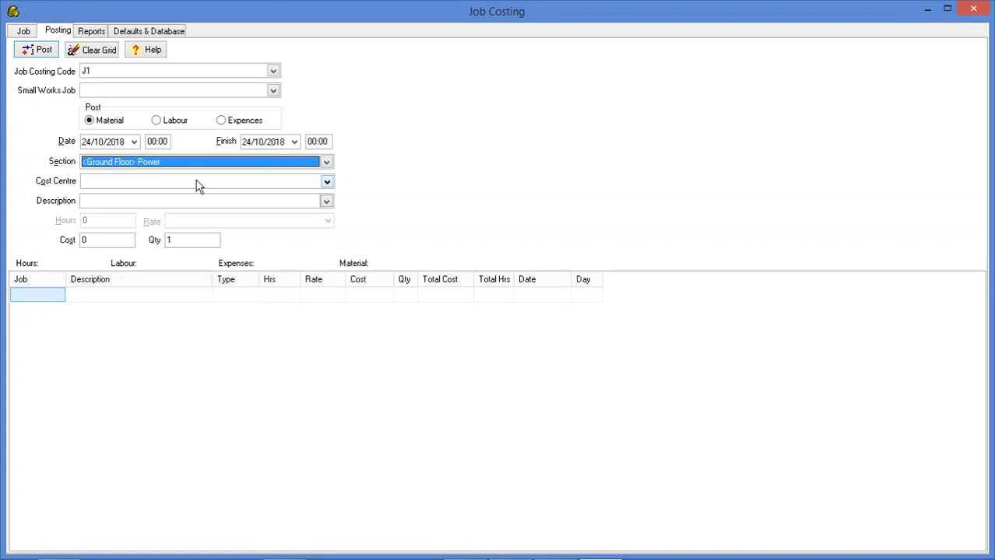
{"action": "left_click", "coordinate": [327, 183]}
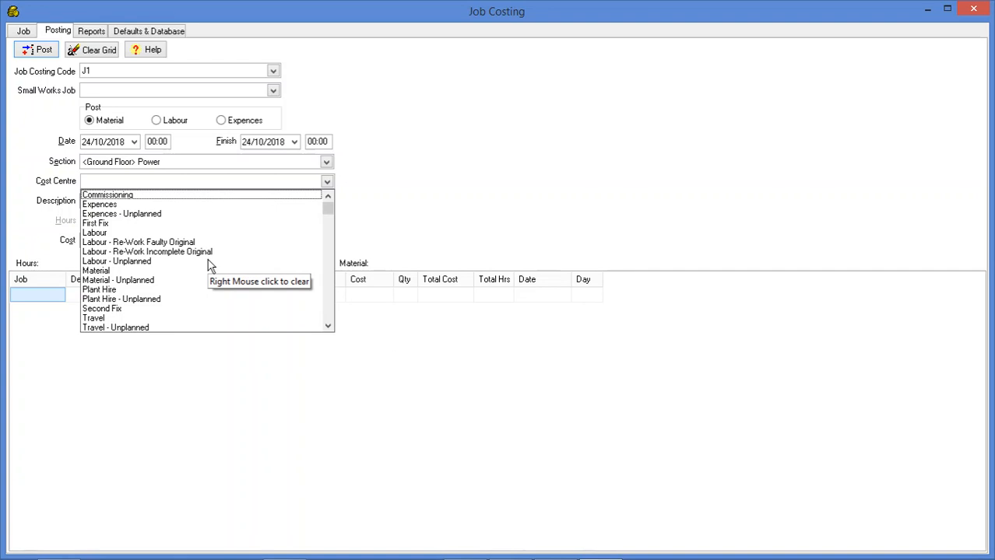
{"action": "left_click", "coordinate": [103, 282]}
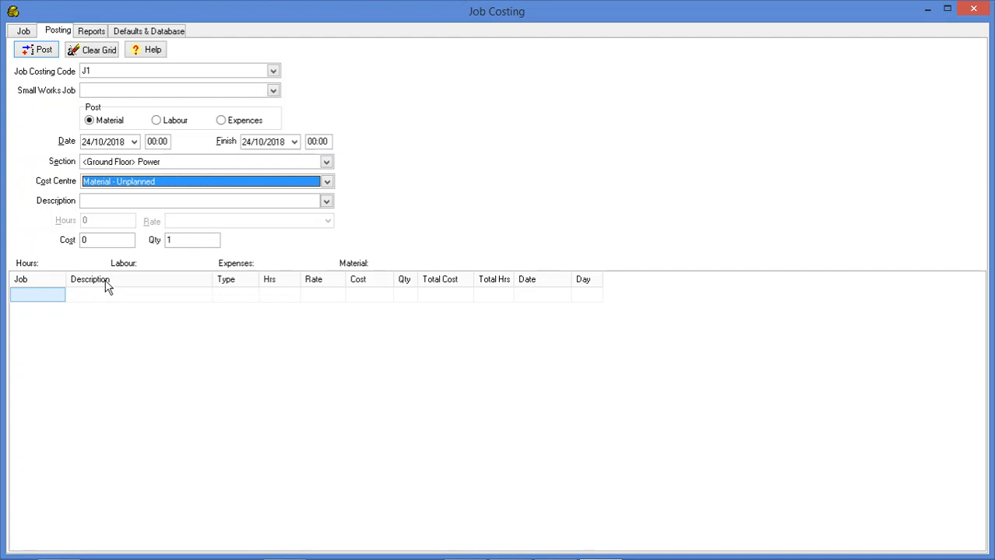
Describe the material entry as Invoice 12387 with a cost of 150 and post it
{"action": "left_click", "coordinate": [325, 202]}
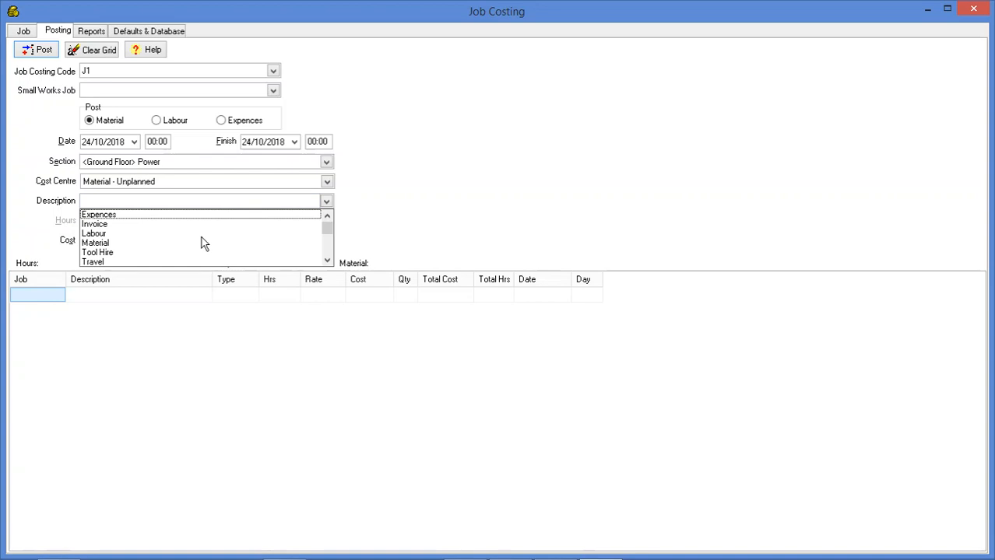
{"action": "left_click", "coordinate": [112, 224]}
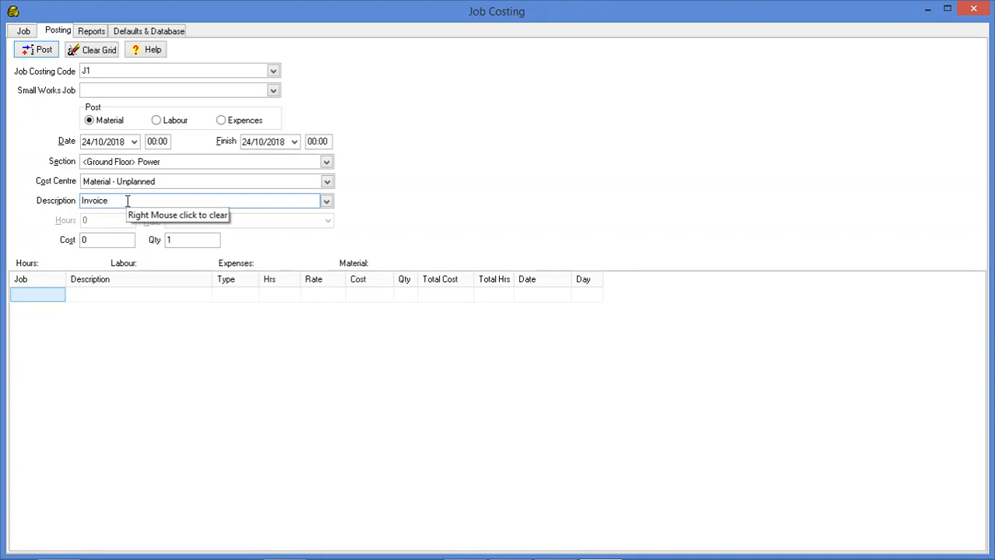
{"action": "type", "text": "12387"}
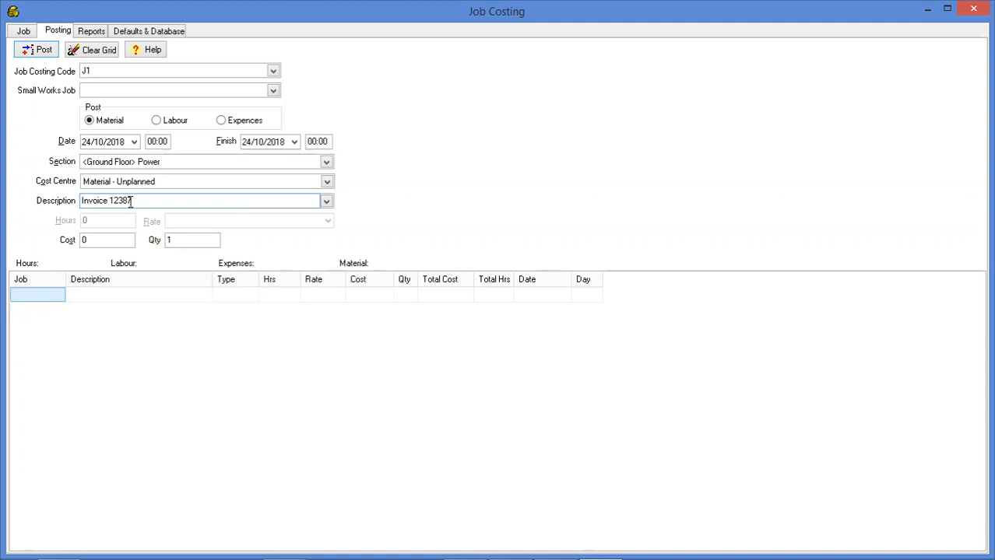
{"action": "left_click", "coordinate": [92, 240]}
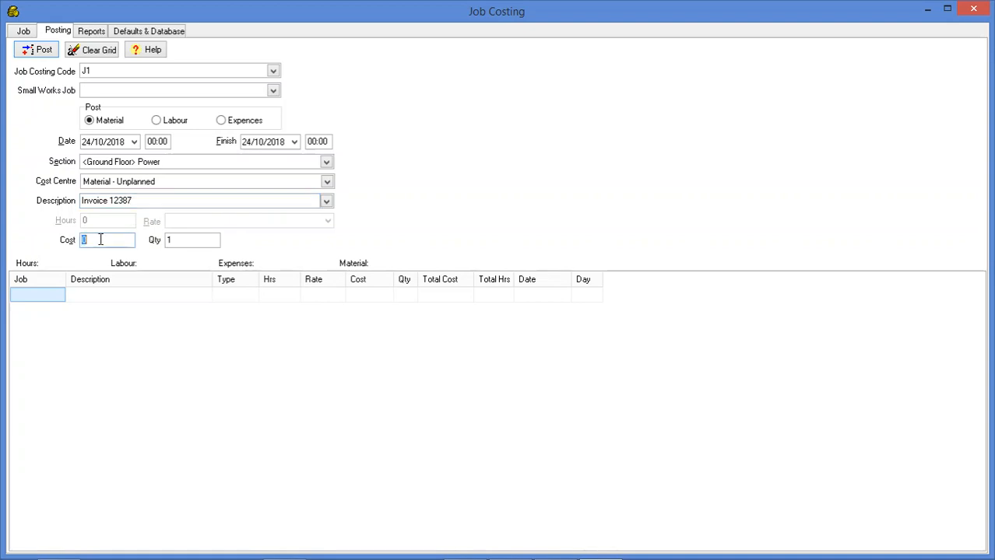
{"action": "type", "text": "15"}
{"action": "left_click", "coordinate": [30, 52]}
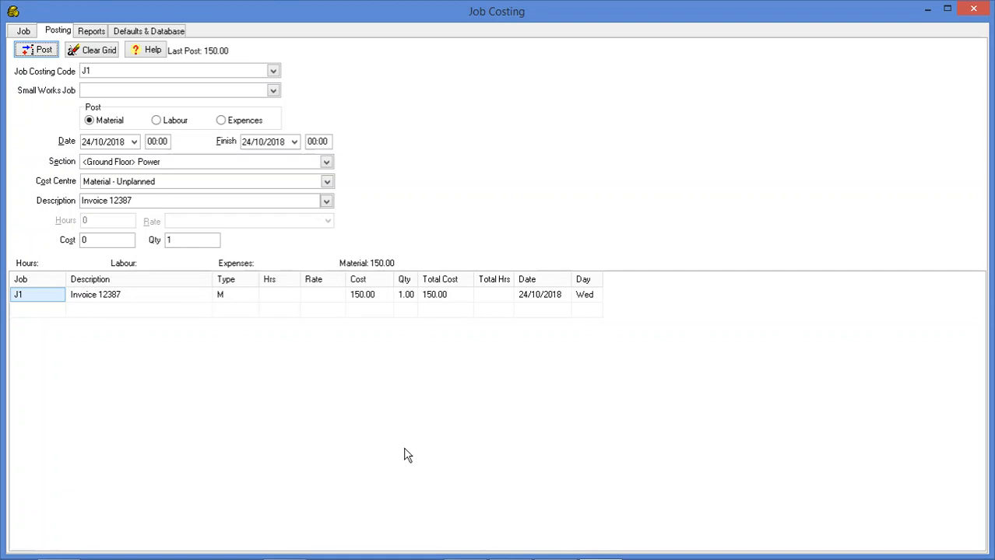
Set up a labour posting for the same section with cost centre Labour - Re-Work Faulty Original and description Approved Electrician
{"action": "left_click", "coordinate": [164, 128]}
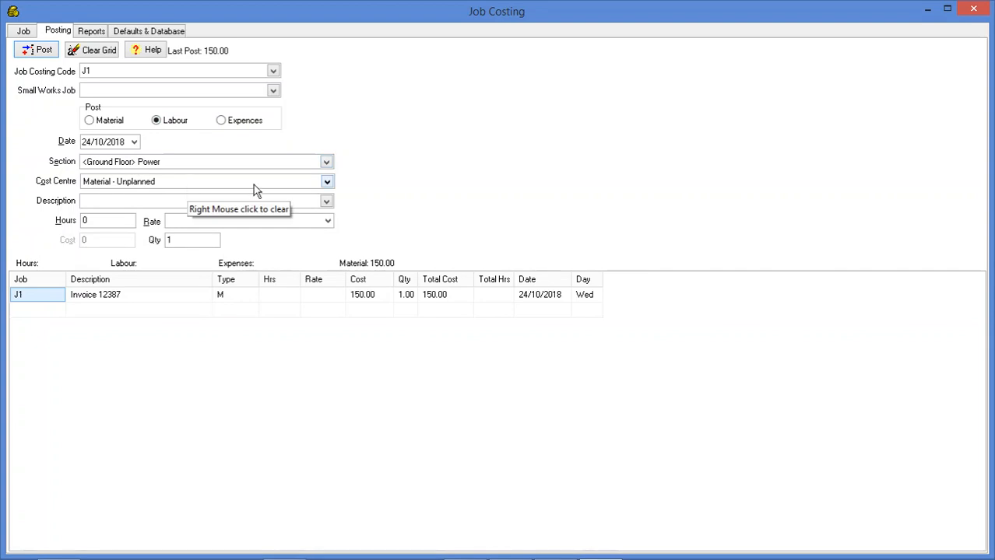
{"action": "left_click", "coordinate": [326, 181]}
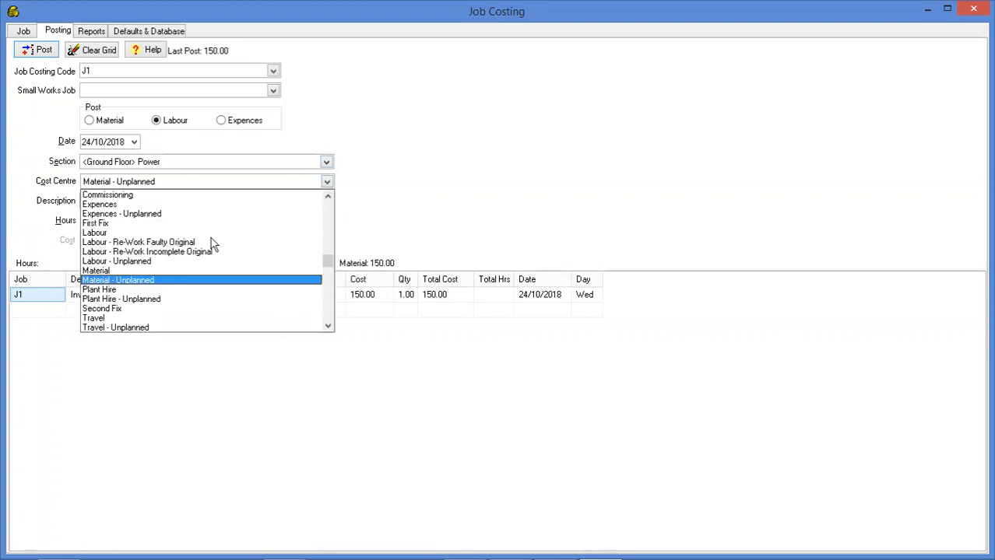
{"action": "left_click", "coordinate": [135, 243]}
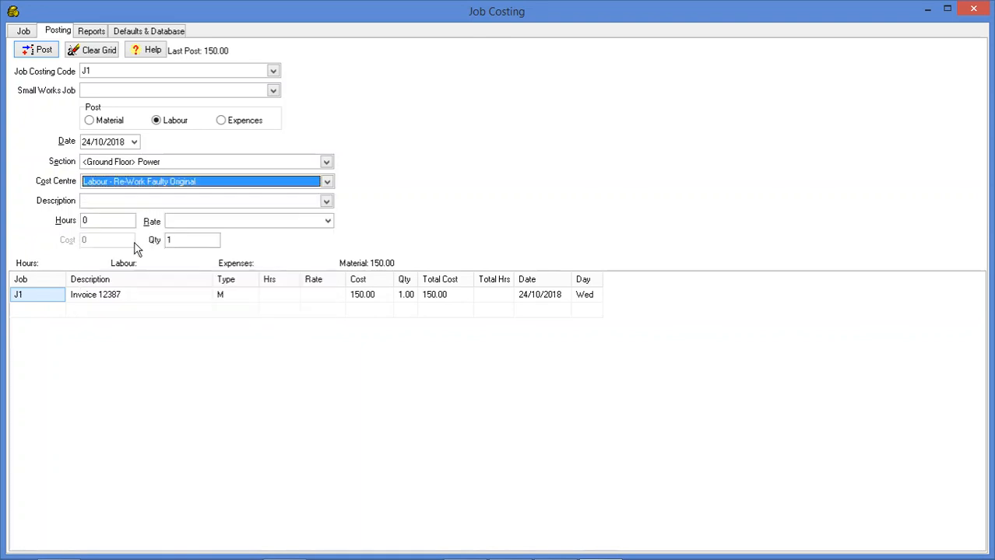
{"action": "left_click", "coordinate": [327, 204]}
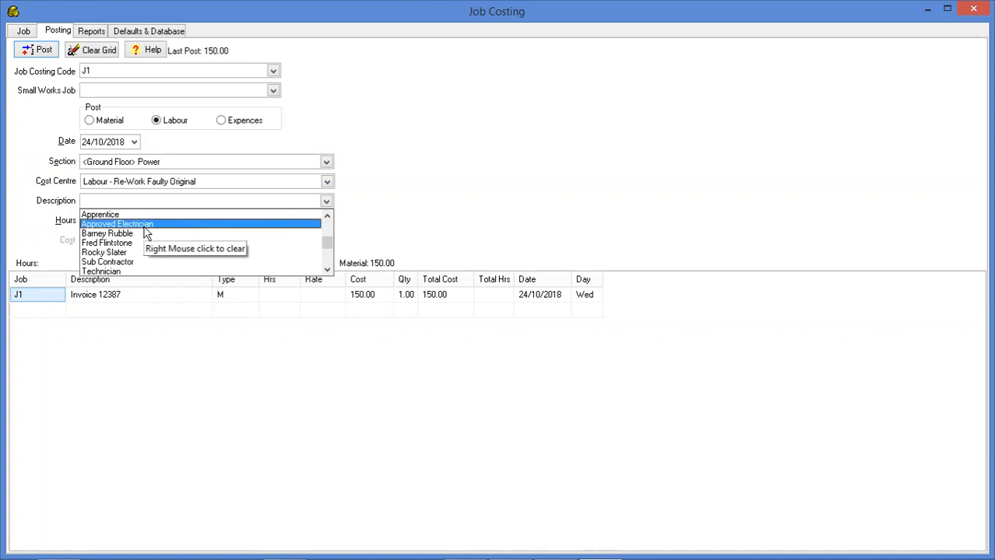
{"action": "left_click", "coordinate": [145, 226]}
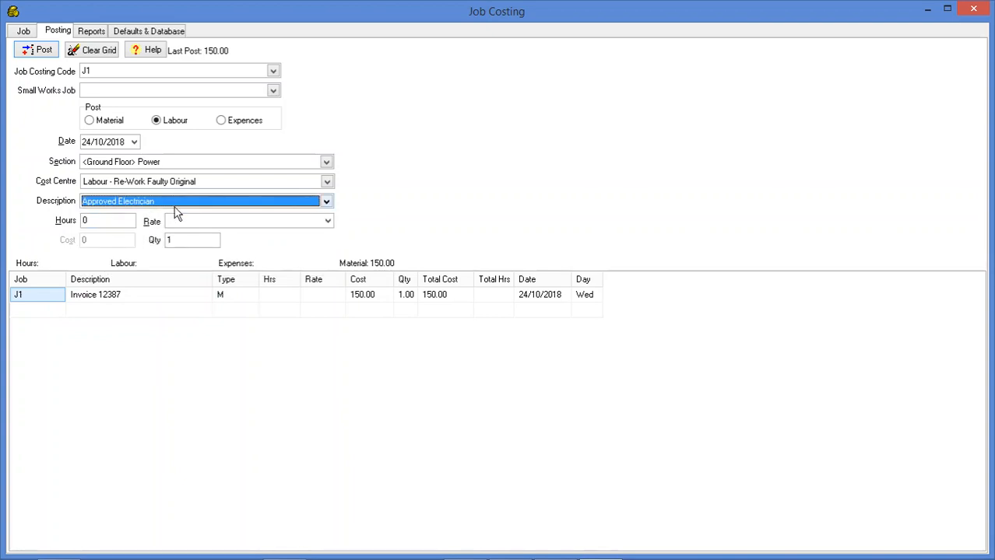
Set the labour entry to 4 hours at the Time rate and post it
{"action": "left_click", "coordinate": [95, 221]}
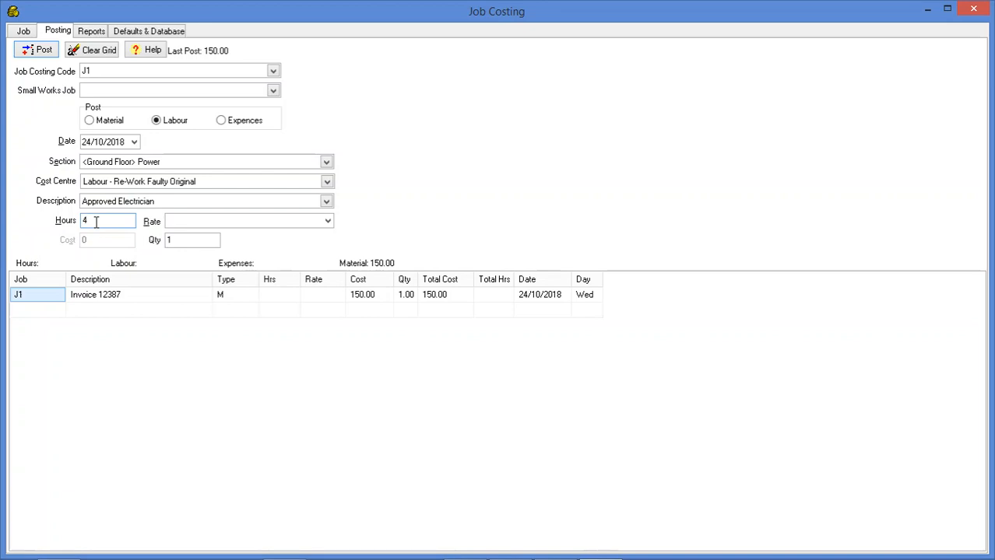
{"action": "left_click", "coordinate": [328, 223]}
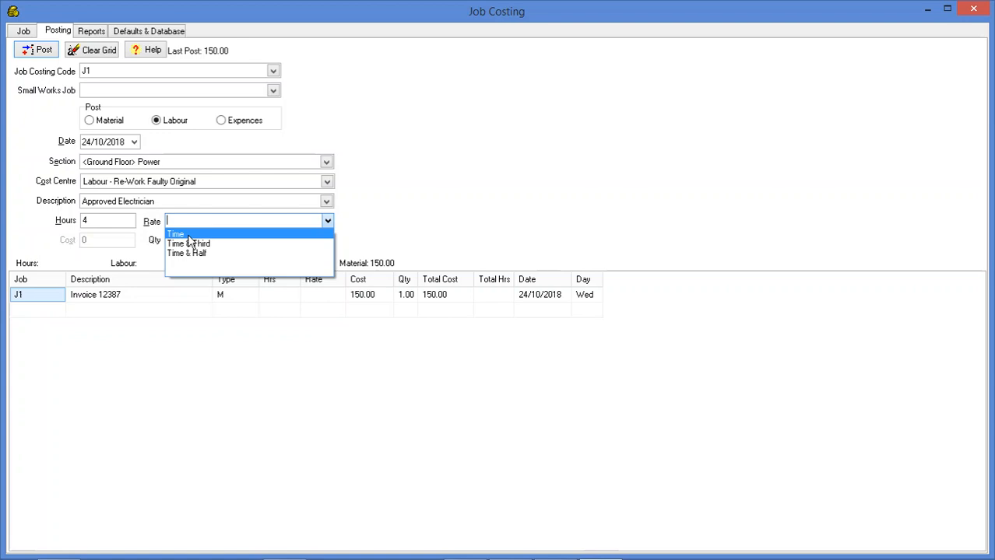
{"action": "left_click", "coordinate": [187, 235]}
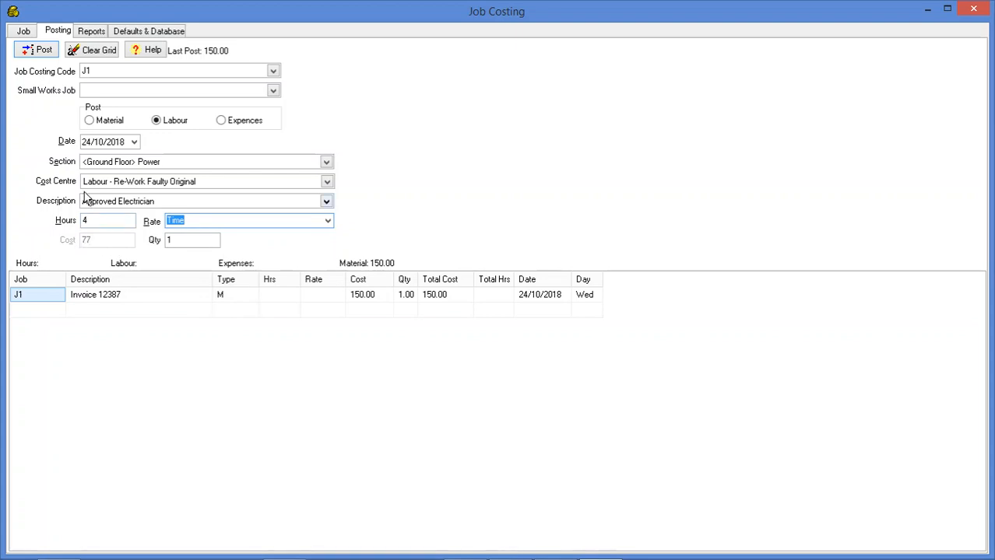
{"action": "left_click", "coordinate": [47, 53]}
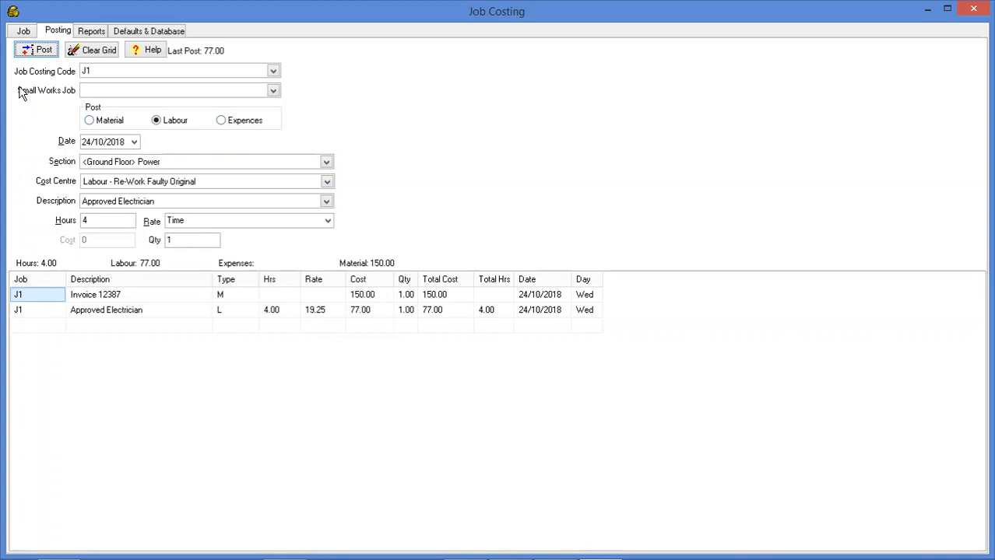
Review the updated totals of job J1 and open the item details of its Ground Floor Power section
{"action": "left_click", "coordinate": [26, 32]}
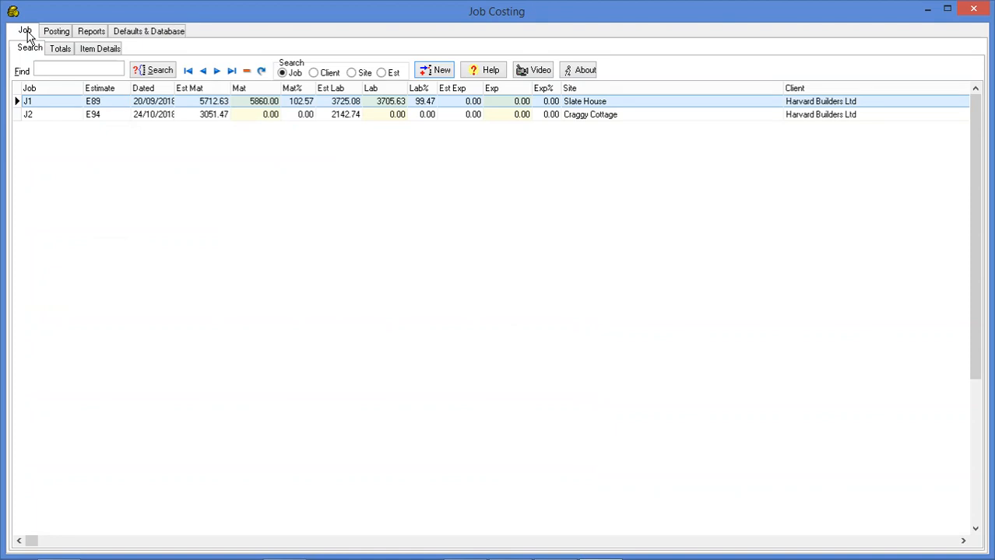
{"action": "double_click", "coordinate": [199, 105]}
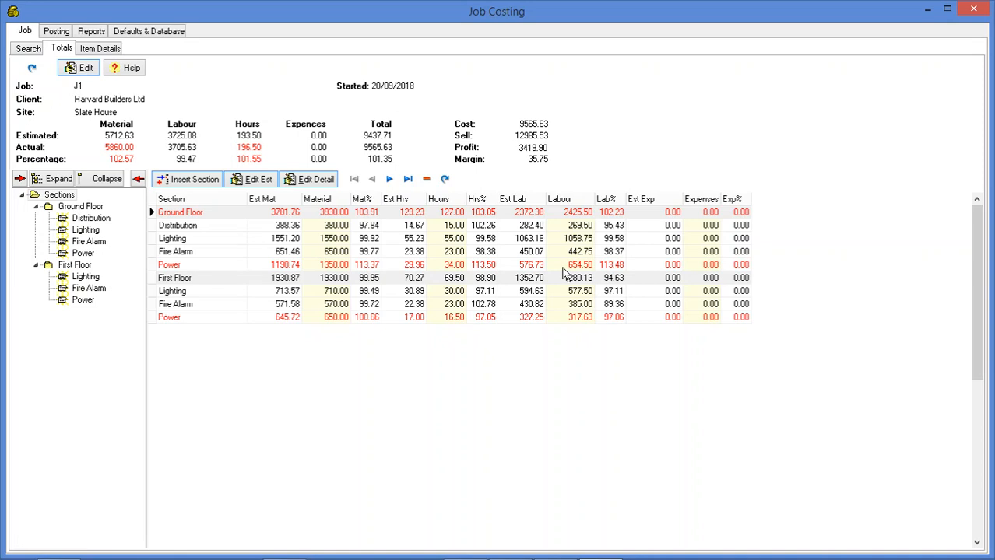
{"action": "left_click", "coordinate": [401, 265]}
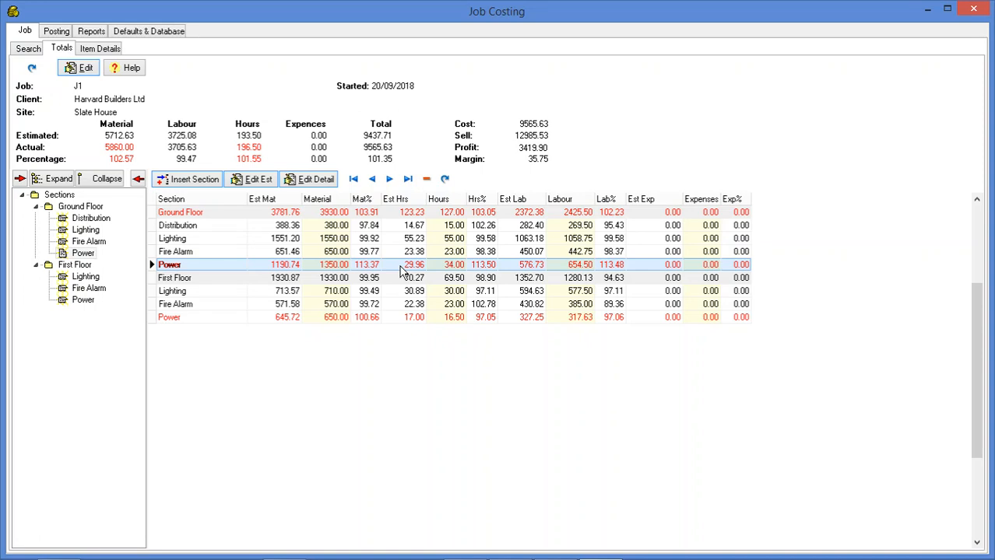
{"action": "double_click", "coordinate": [401, 269]}
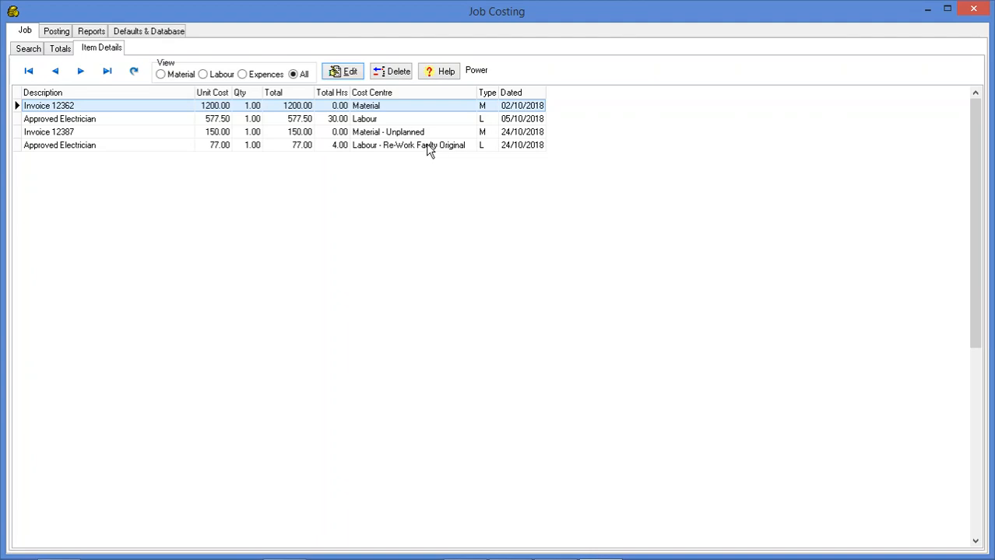
Preview the Itemised Breakdown report for job J1, limited to its Ground Floor Power section, and close the preview
{"action": "left_click", "coordinate": [92, 31]}
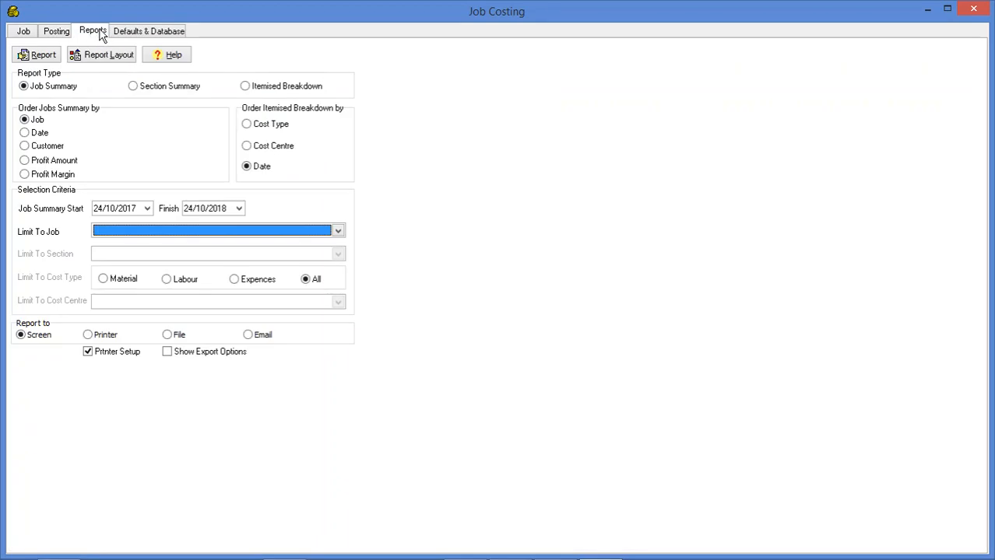
{"action": "left_click", "coordinate": [248, 90]}
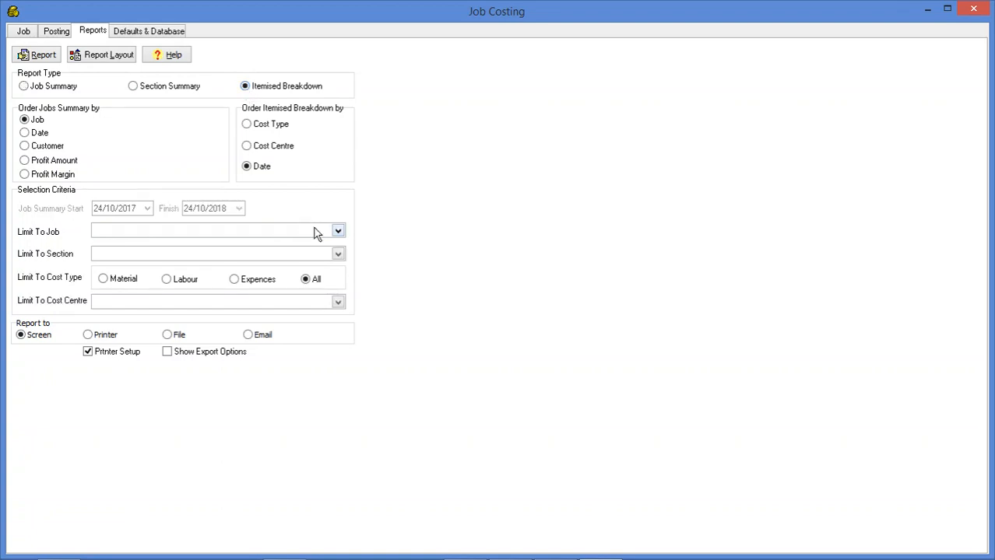
{"action": "left_click", "coordinate": [338, 231]}
{"action": "left_click", "coordinate": [206, 246]}
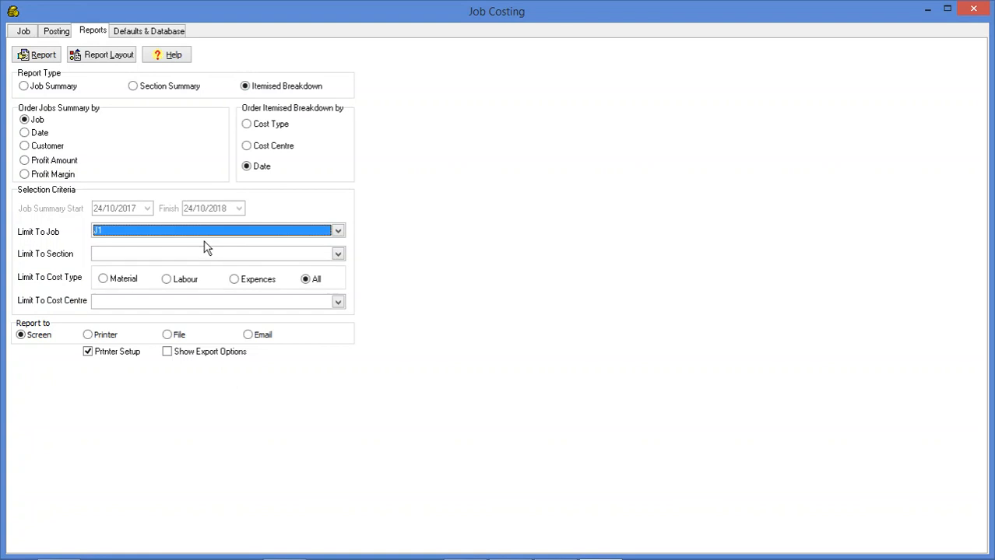
{"action": "left_click", "coordinate": [338, 254]}
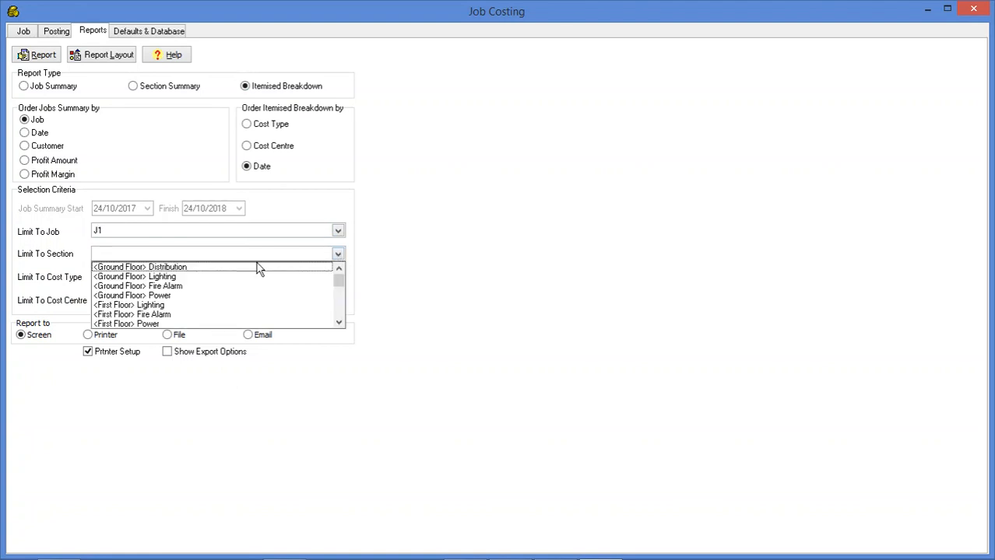
{"action": "left_click", "coordinate": [148, 297]}
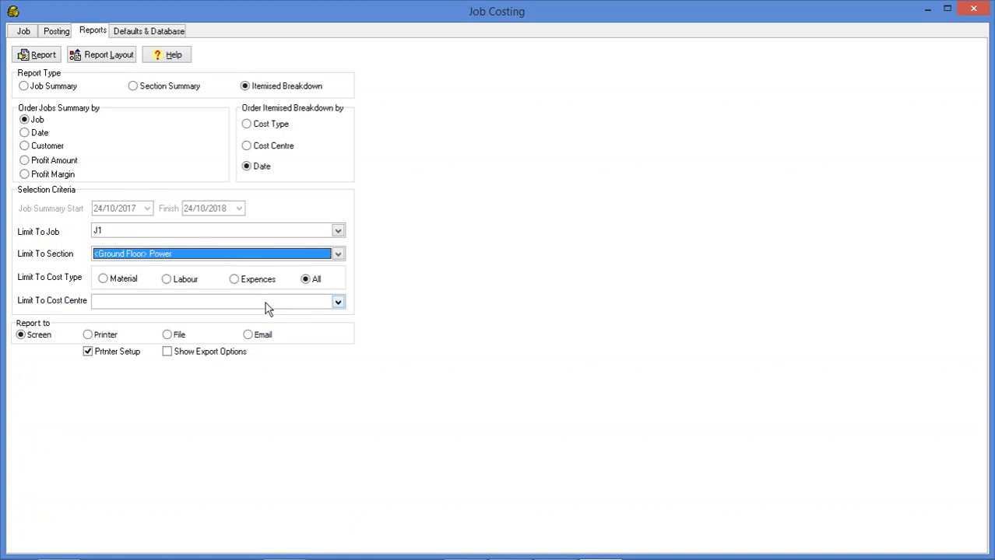
{"action": "left_click", "coordinate": [43, 55]}
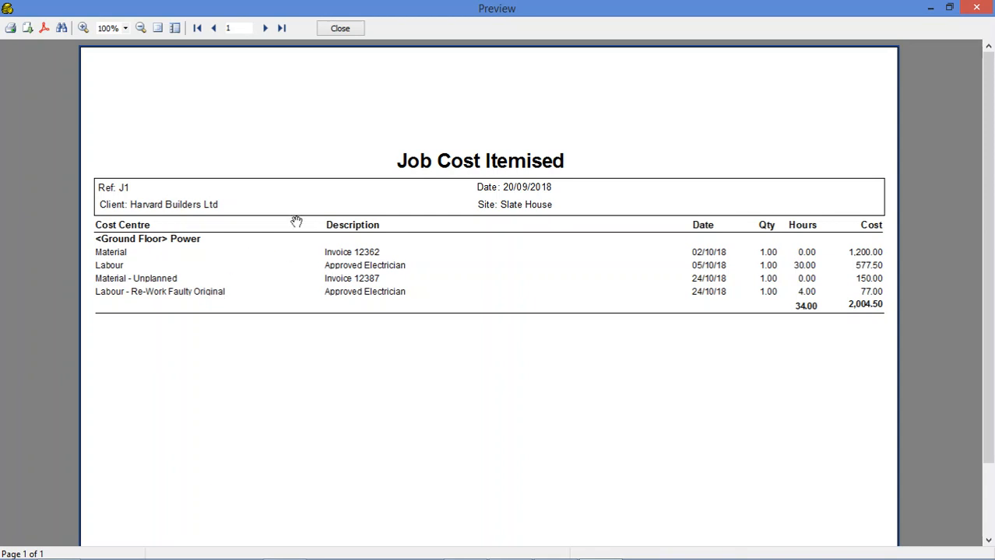
{"action": "left_click", "coordinate": [340, 29]}
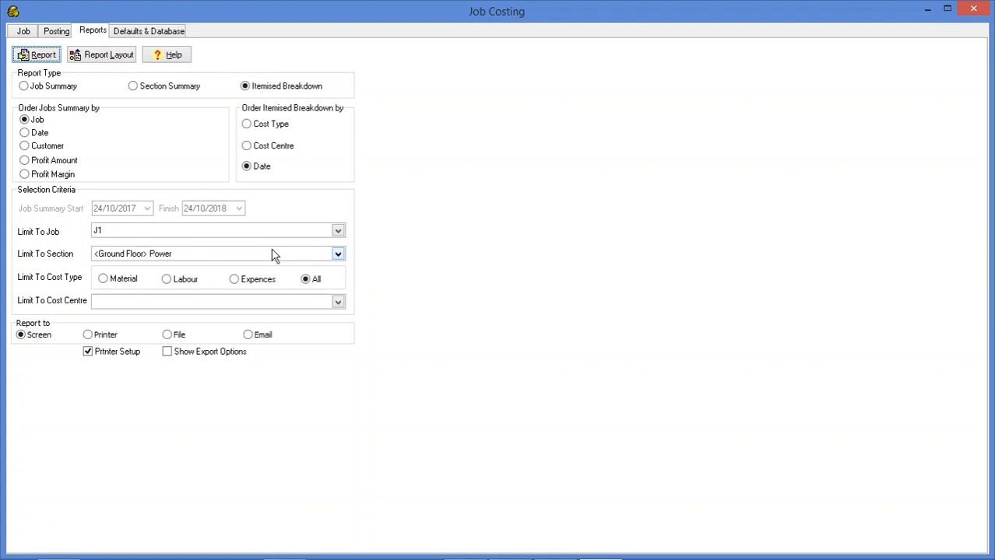
Preview the Section Summary report for job J1 on screen and close it after reviewing the section costs and summary
{"action": "left_click", "coordinate": [153, 89]}
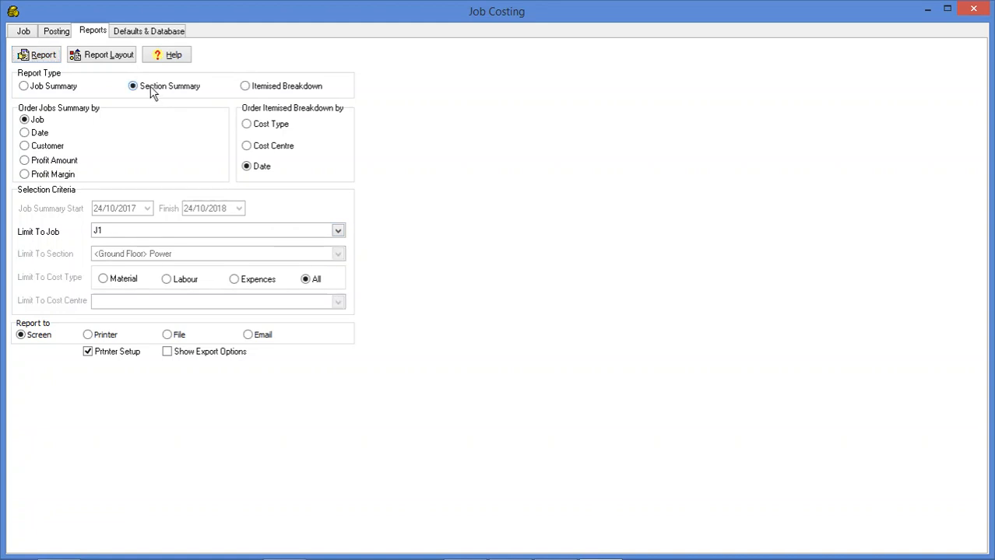
{"action": "left_click", "coordinate": [43, 59]}
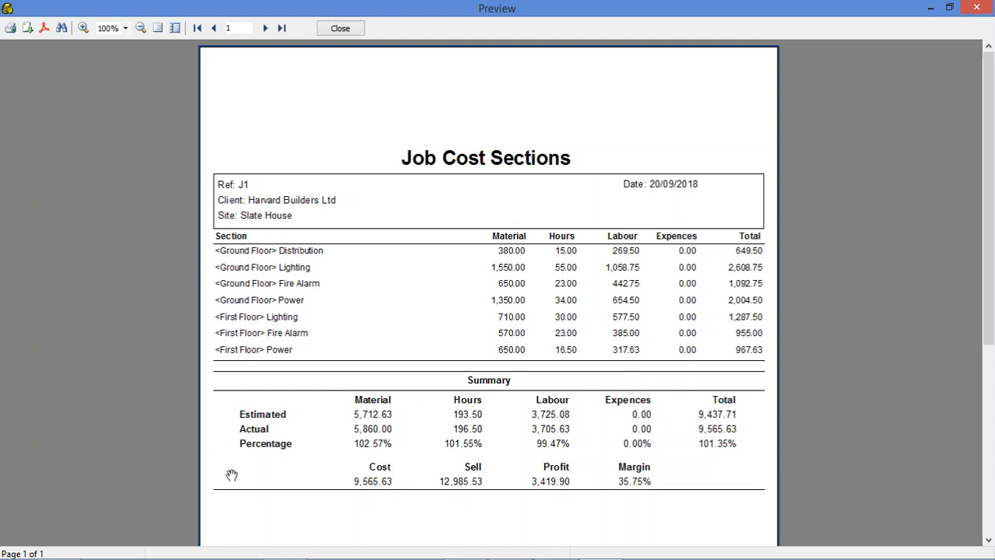
{"action": "left_click", "coordinate": [340, 29]}
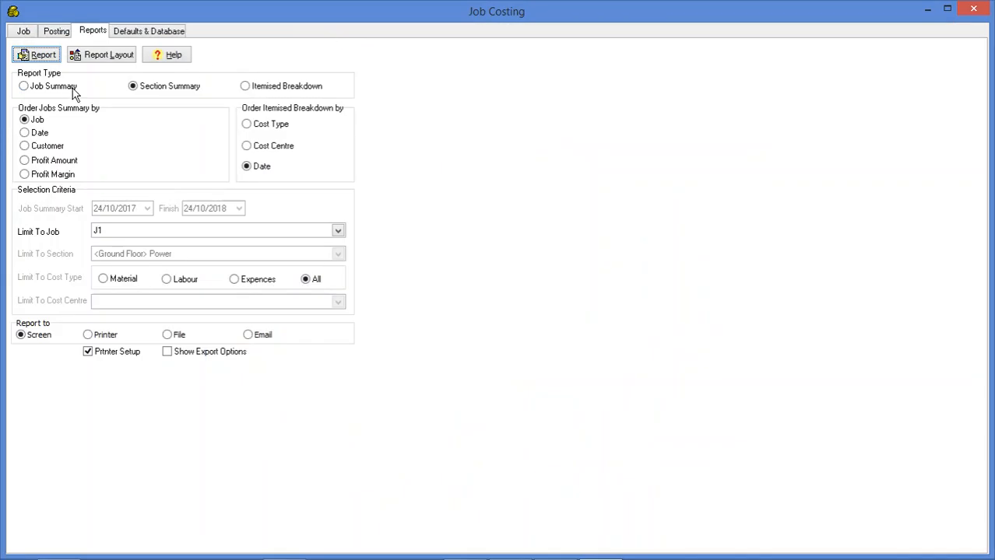
Set the report type to Job Summary
{"action": "left_click", "coordinate": [54, 88]}
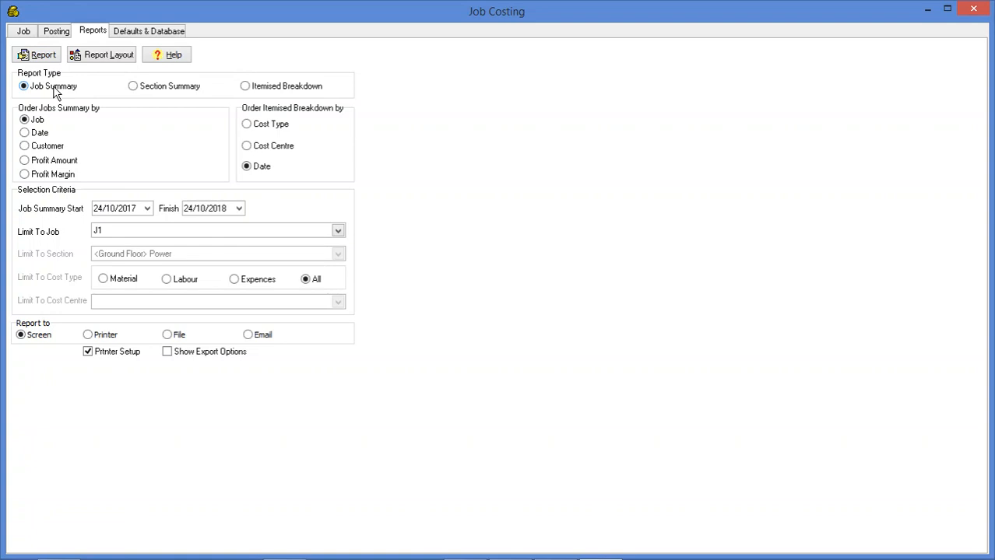